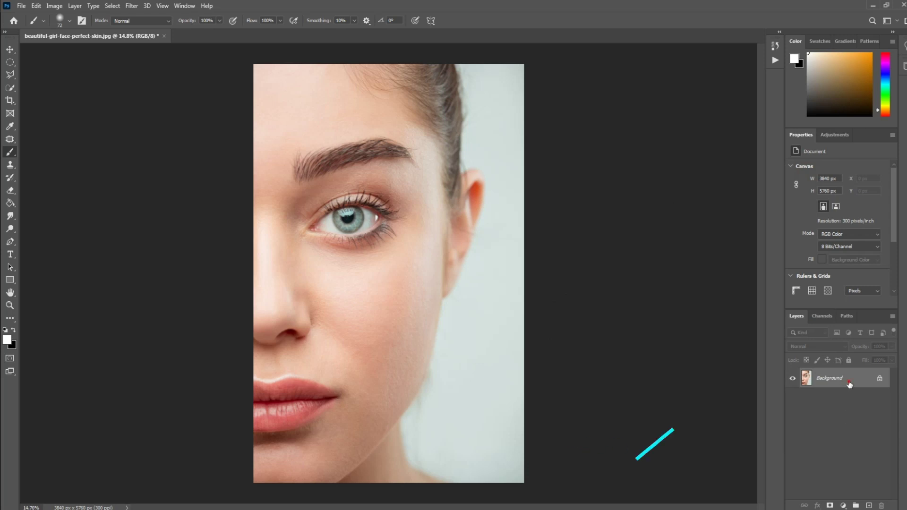
- Duplicate the portrait's Background layer into Layer 1 with Ctrl+J
key("ctrl+j")
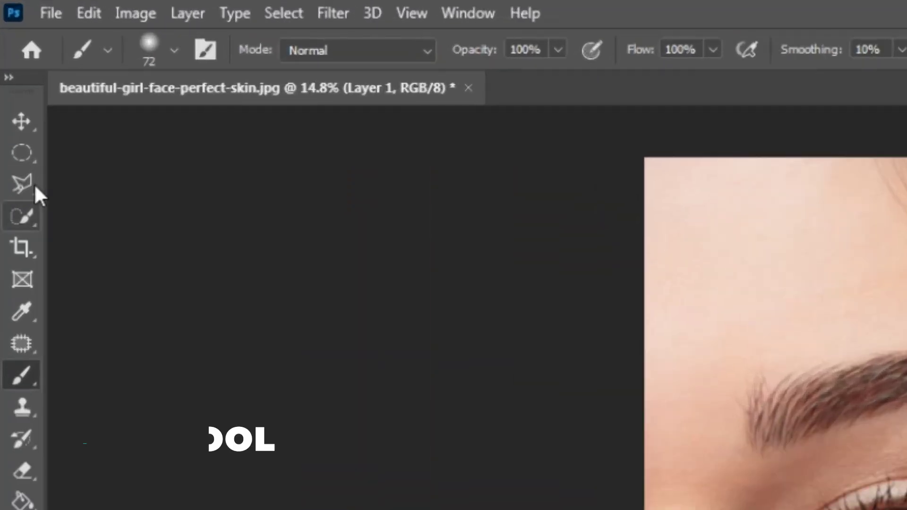
- Zoom in and draw an elliptical selection fitted and centred around the iris
left_click(25, 157)
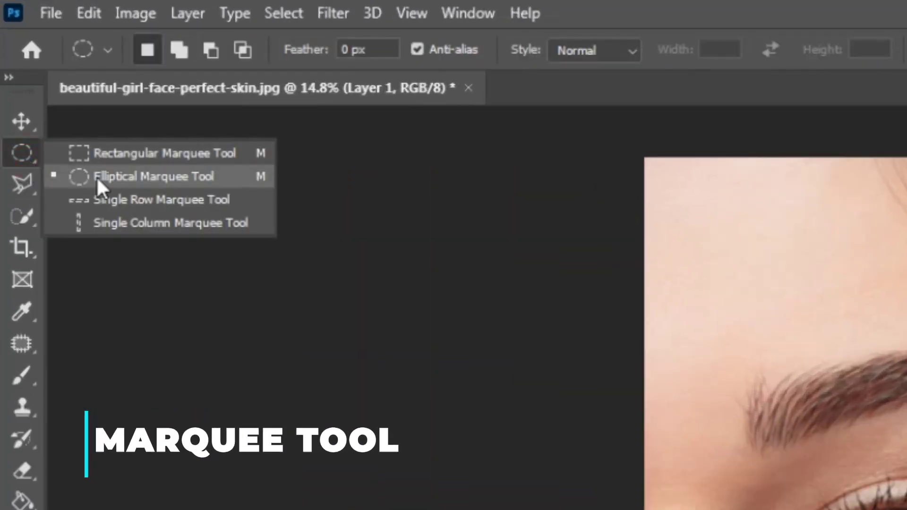
left_click(134, 177)
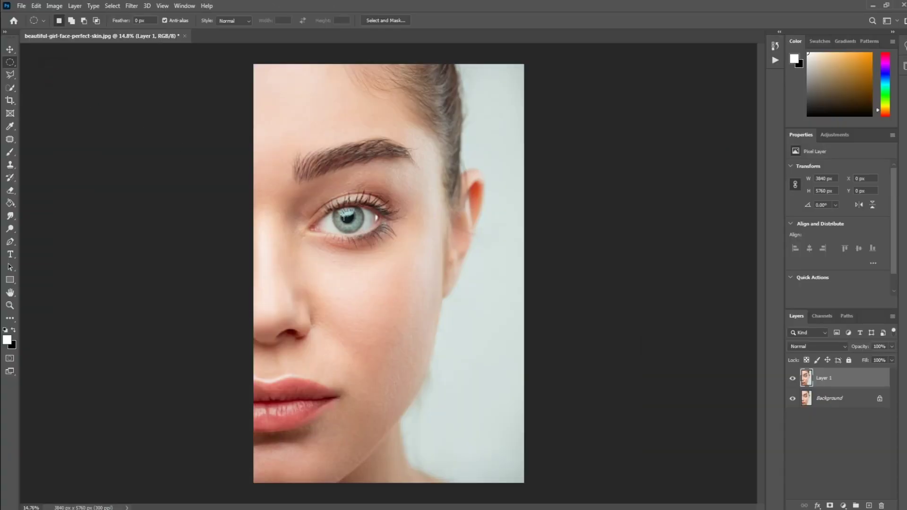
scroll(344, 210, "up", 2)
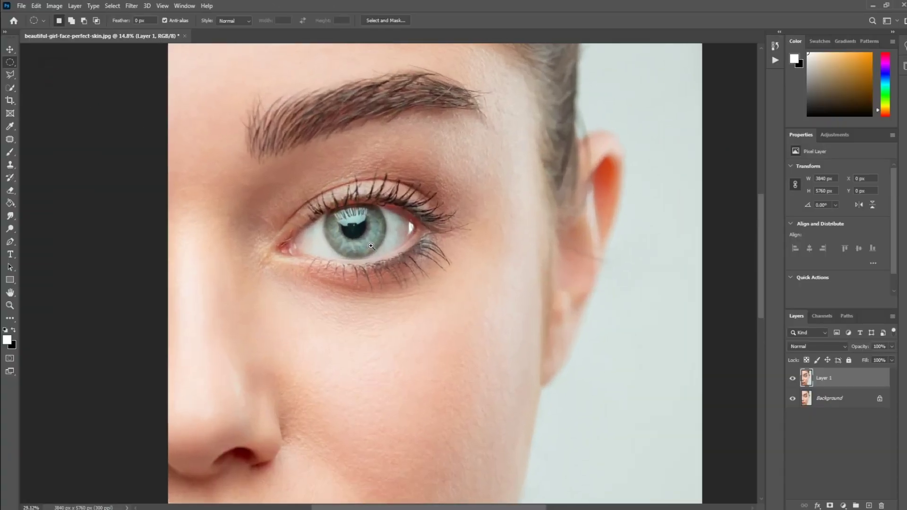
scroll(342, 215, "up", 2)
scroll(342, 222, "up", 2)
scroll(341, 228, "up", 1)
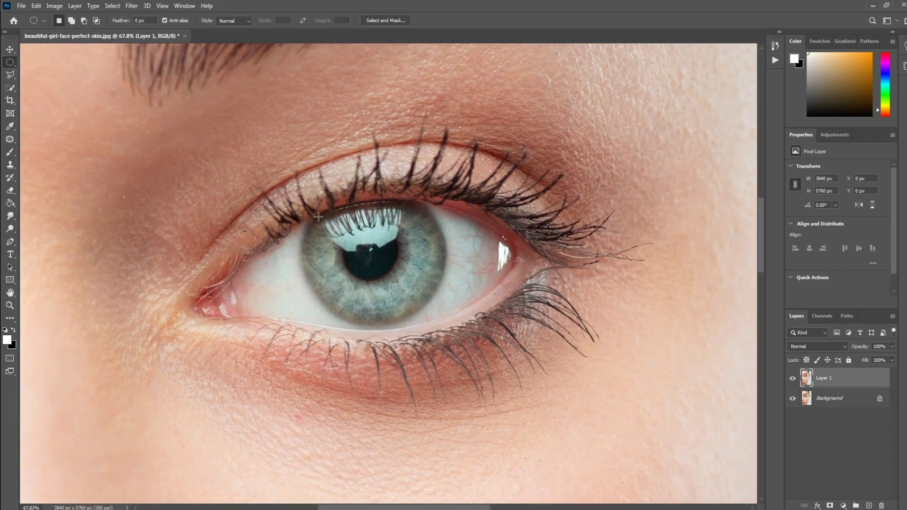
left_click_drag(320, 215, 451, 345)
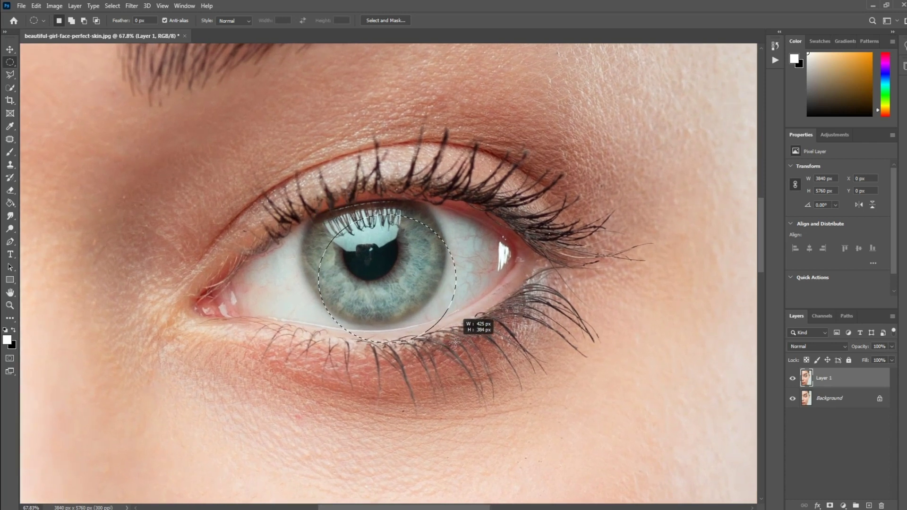
left_click_drag(451, 344, 456, 338)
left_click_drag(407, 296, 398, 282)
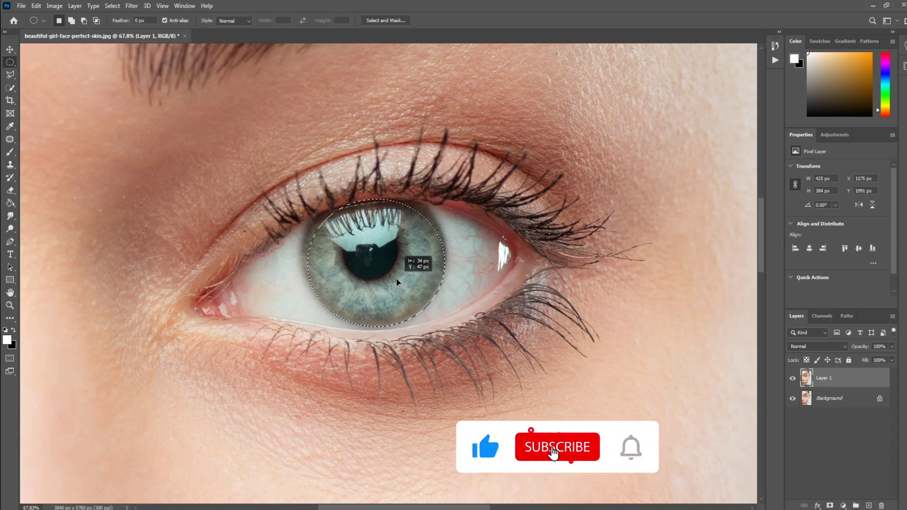
left_click_drag(397, 282, 396, 282)
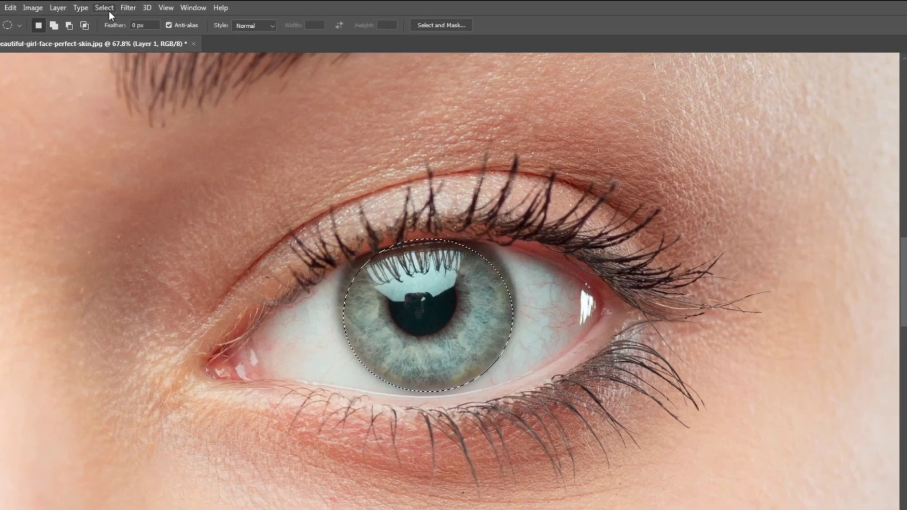
- Feather the iris selection by 10 pixels
left_click(113, 6)
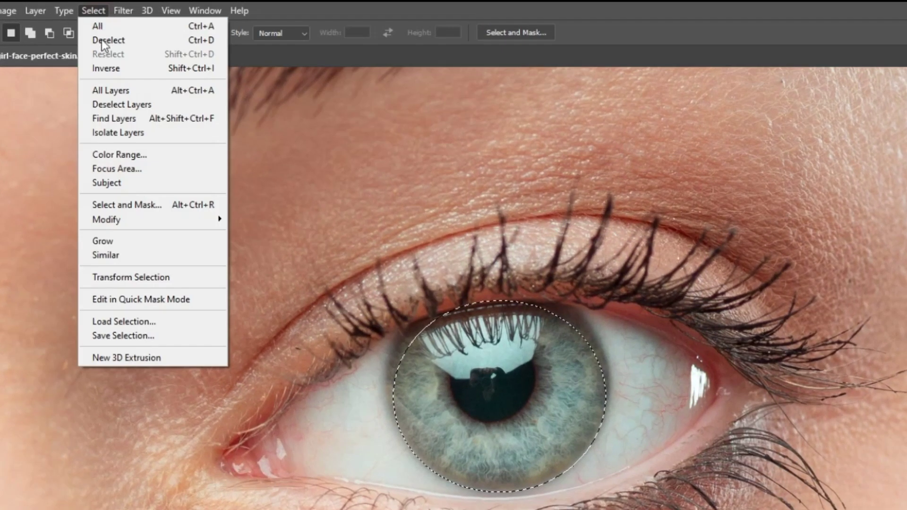
mouse_move(106, 220)
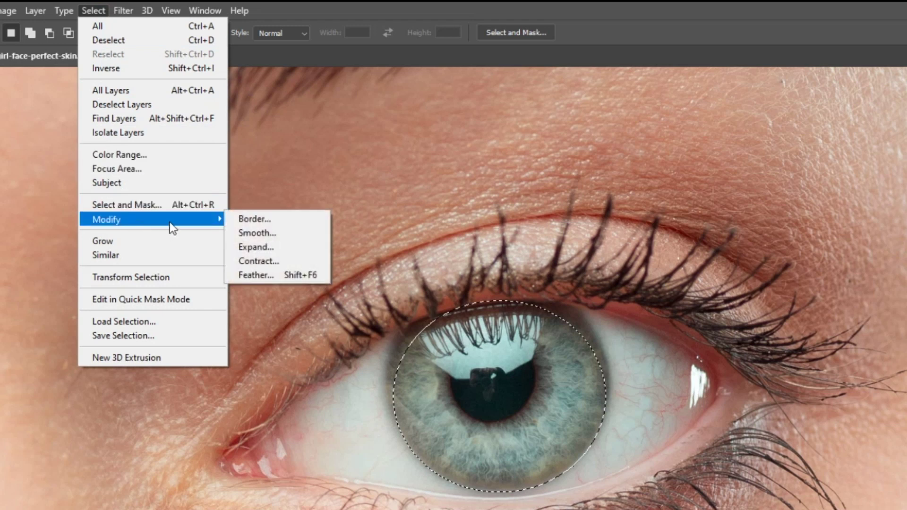
left_click(273, 277)
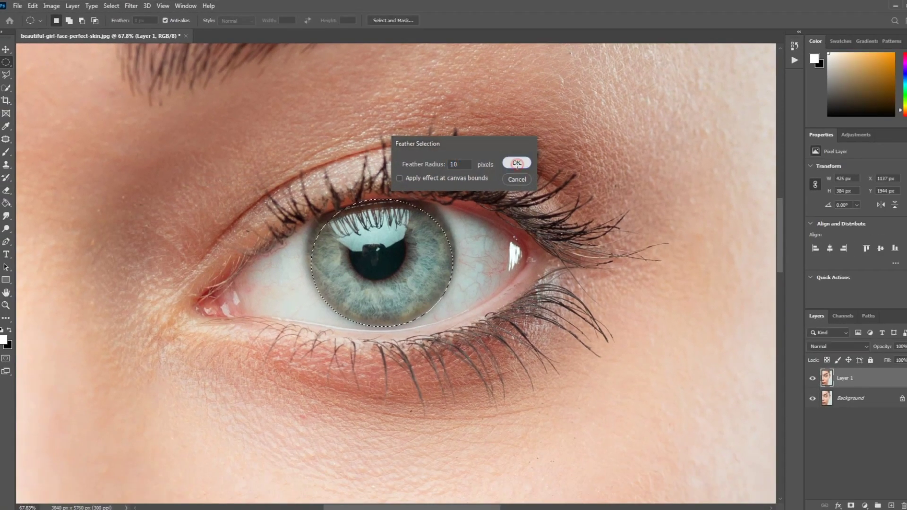
left_click(519, 166)
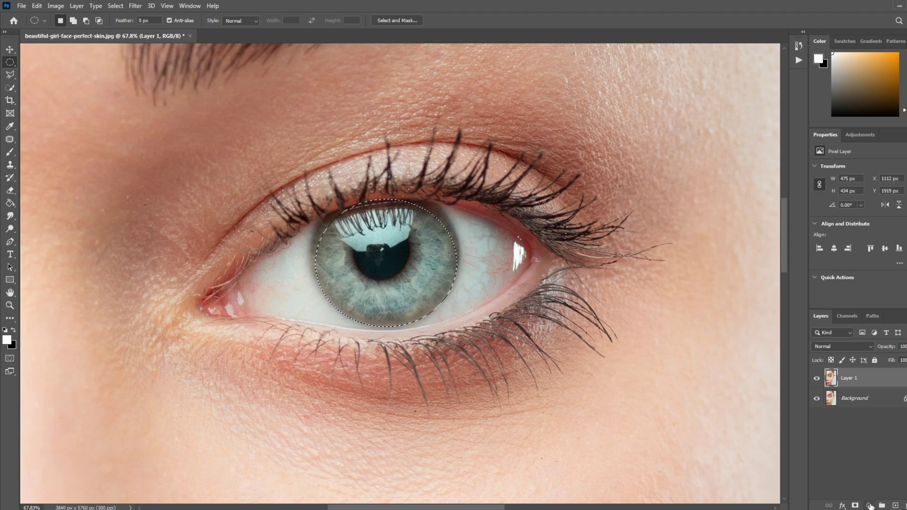
- Add a Black & White adjustment layer using the Green Filter preset
left_click(870, 506)
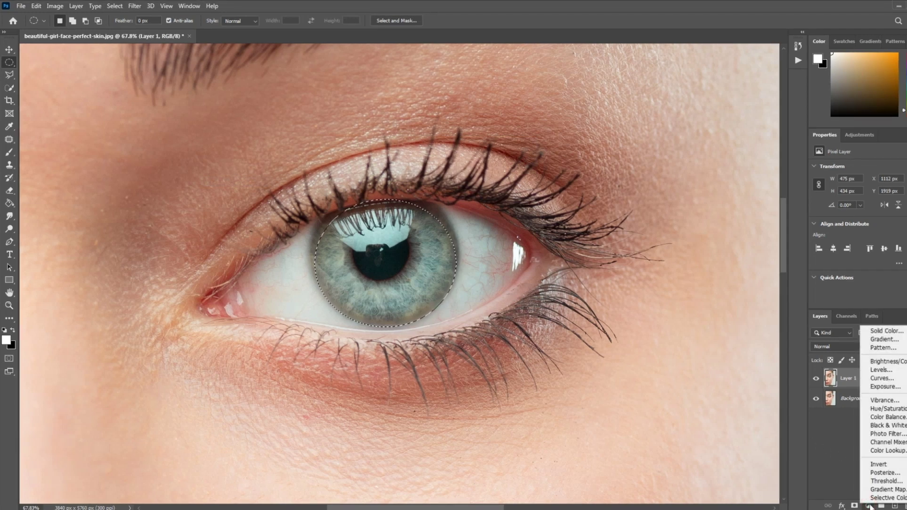
left_click(884, 426)
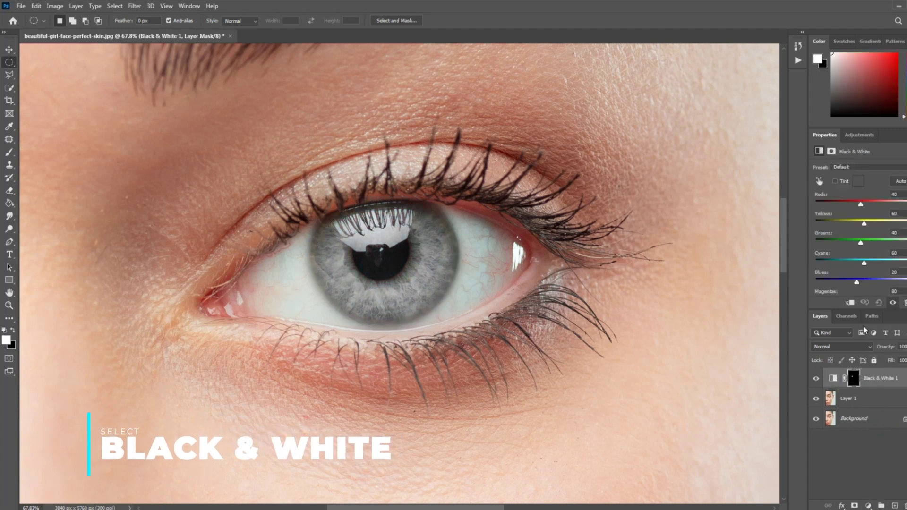
left_click(866, 167)
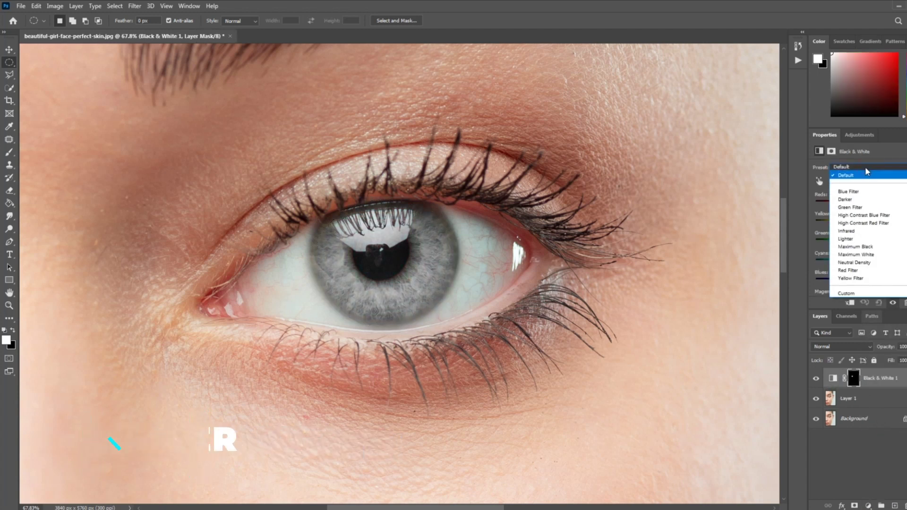
left_click(858, 208)
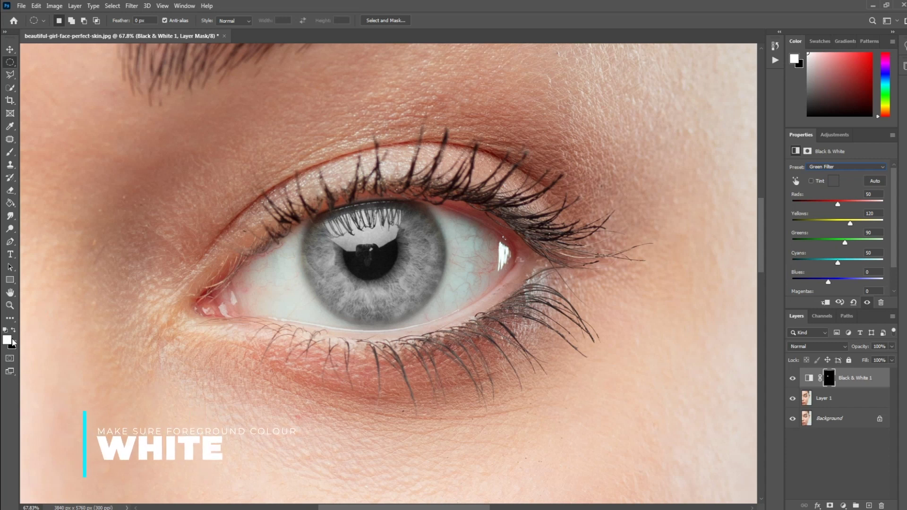
- Brush white on the Black & White mask along the iris's upper-right, left and upper rims
left_click(10, 152)
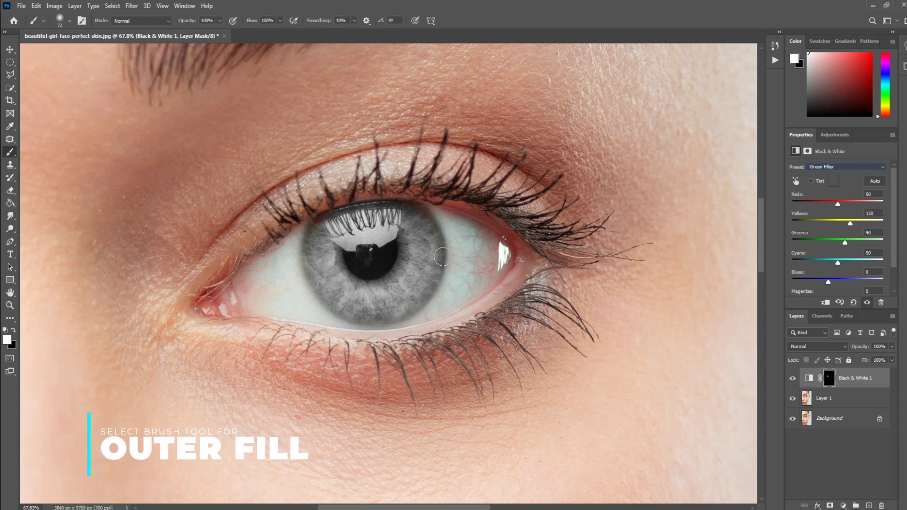
mouse_move(443, 257)
left_mouse_down()
mouse_move(414, 211)
mouse_move(439, 255)
mouse_move(409, 306)
mouse_move(388, 315)
left_mouse_up()
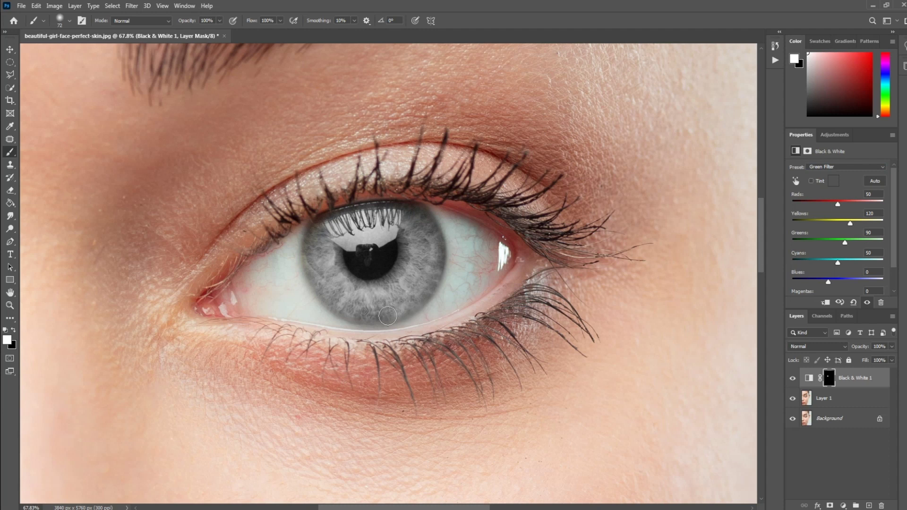
mouse_move(310, 263)
left_mouse_down()
mouse_move(305, 239)
mouse_move(343, 220)
left_mouse_up()
mouse_move(414, 217)
left_mouse_down()
mouse_move(397, 210)
mouse_move(376, 230)
left_mouse_up()
left_click(844, 505)
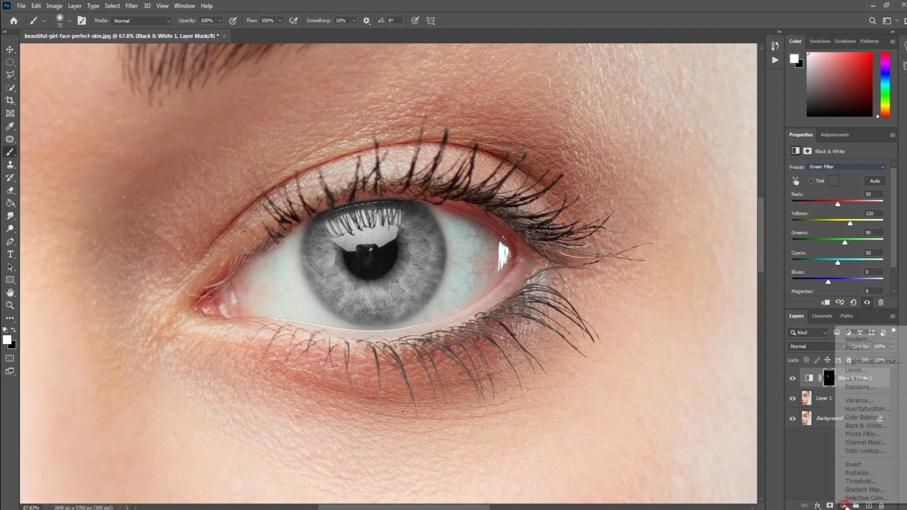
- Add a green #3ed602 Solid Color fill layer, Color Fill 1
left_click(869, 332)
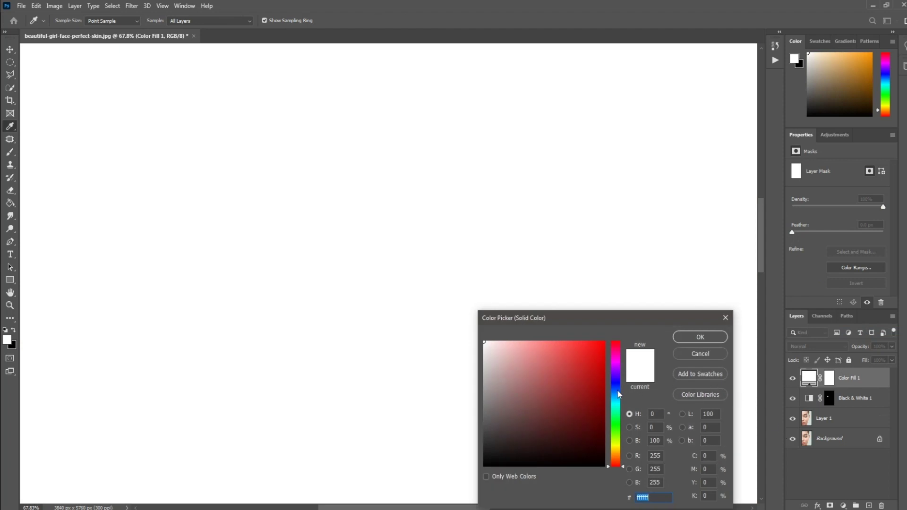
mouse_move(618, 395)
left_mouse_down()
mouse_move(618, 432)
mouse_move(604, 361)
left_mouse_up()
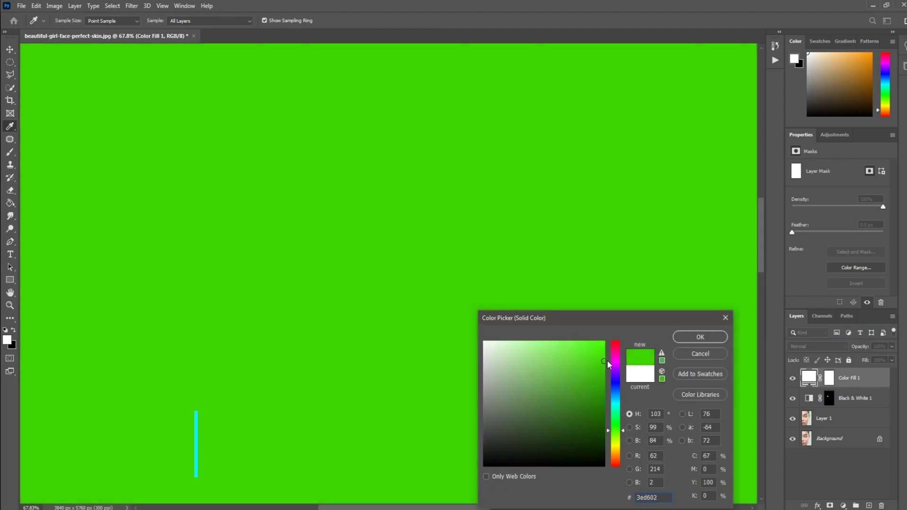
left_click(700, 336)
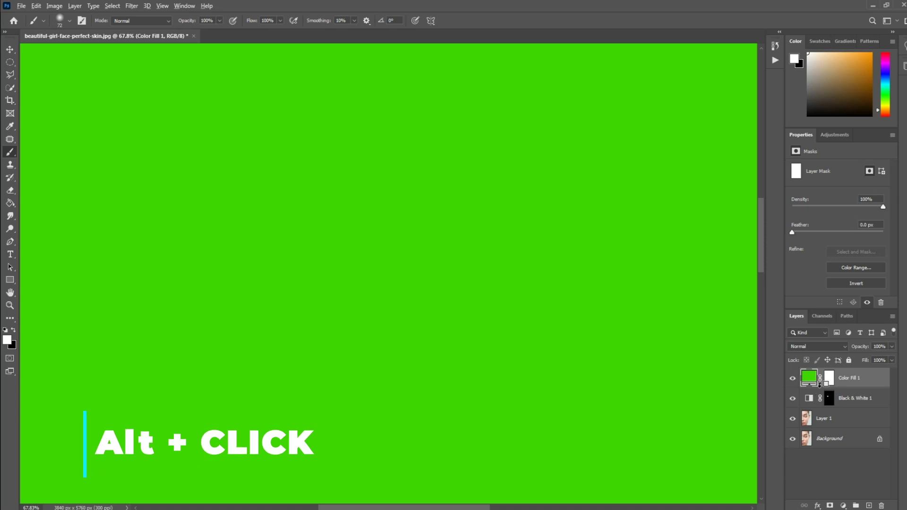
- Clip Color Fill 1 to the adjustment below and set its blend mode to Color
left_click(821, 386, "alt")
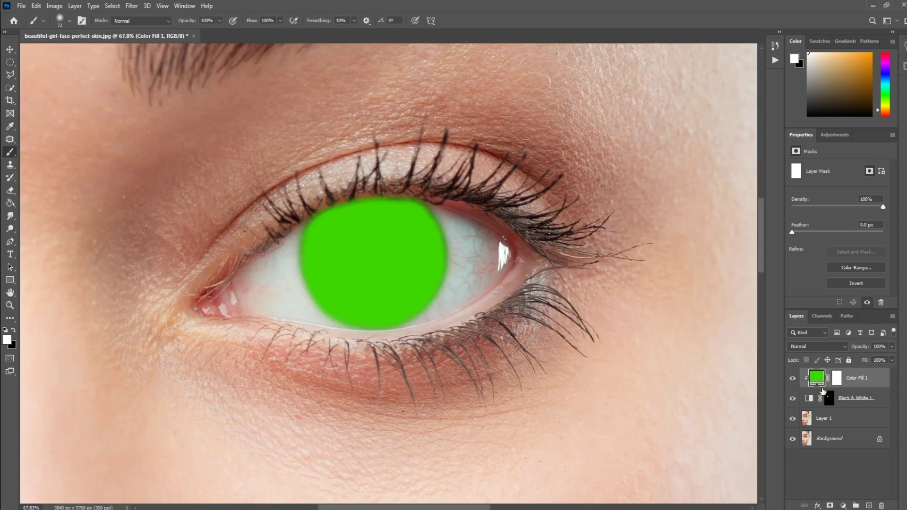
left_click(844, 349)
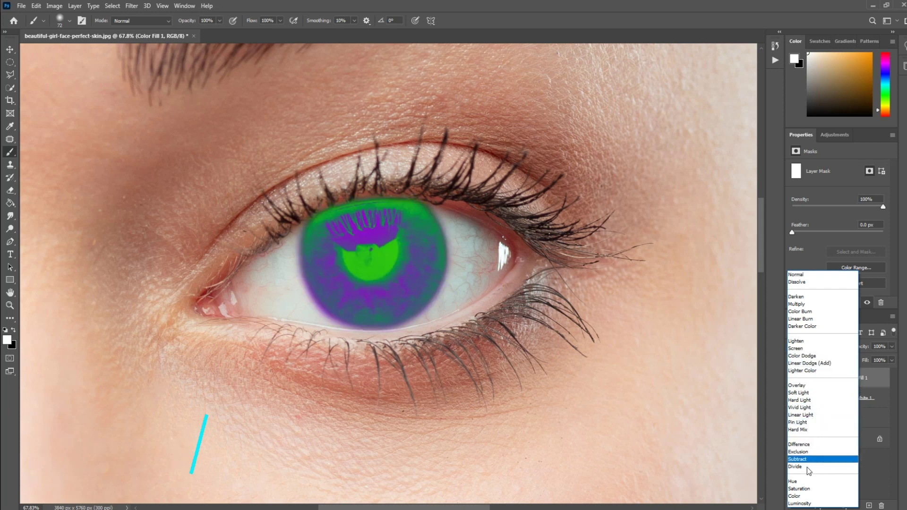
left_click(803, 497)
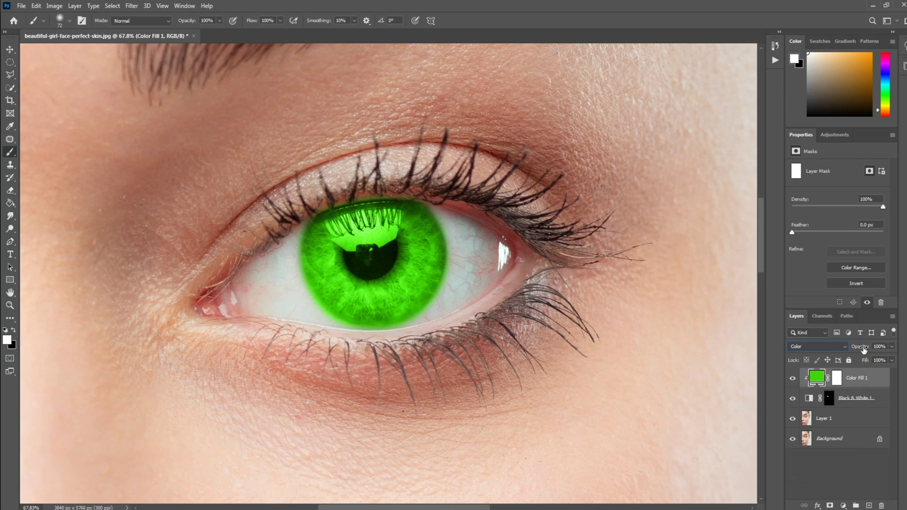
- Set Color Fill 1's opacity to 75% and zoom out to the whole face
left_click_drag(863, 347, 886, 346)
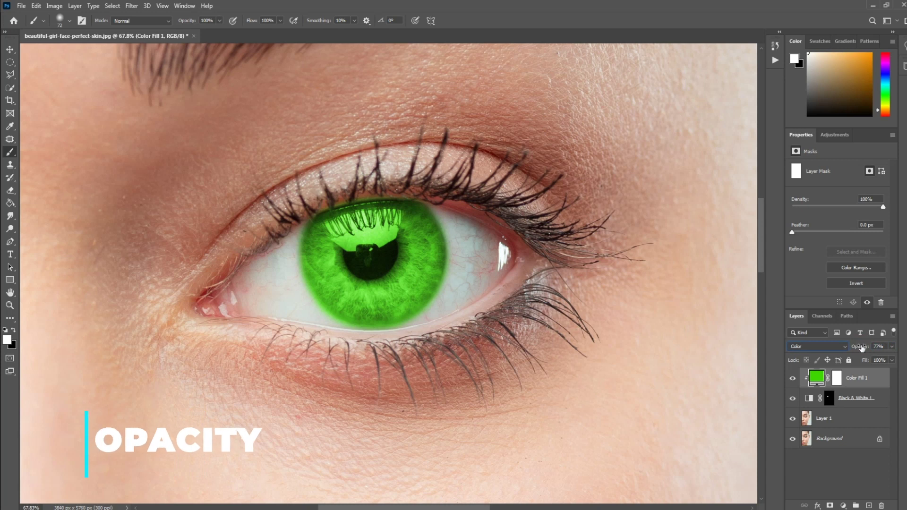
left_click(887, 346)
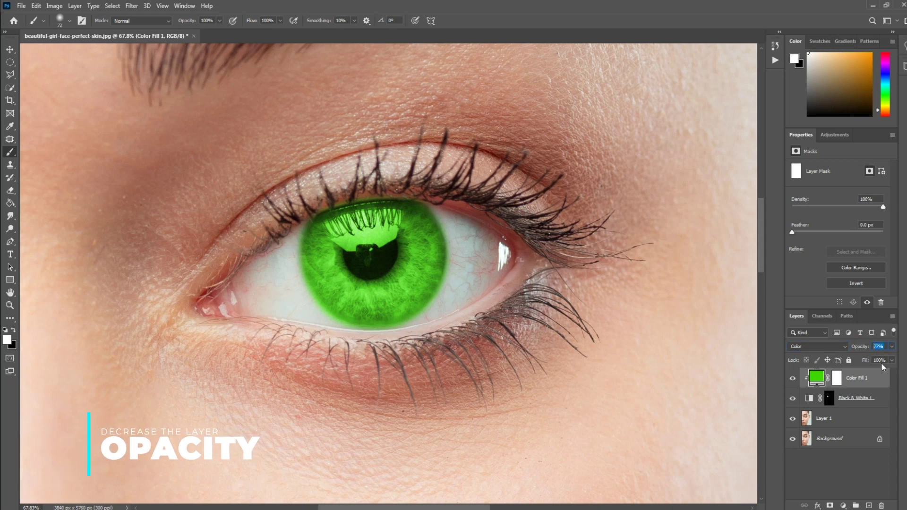
type("75")
key("Return")
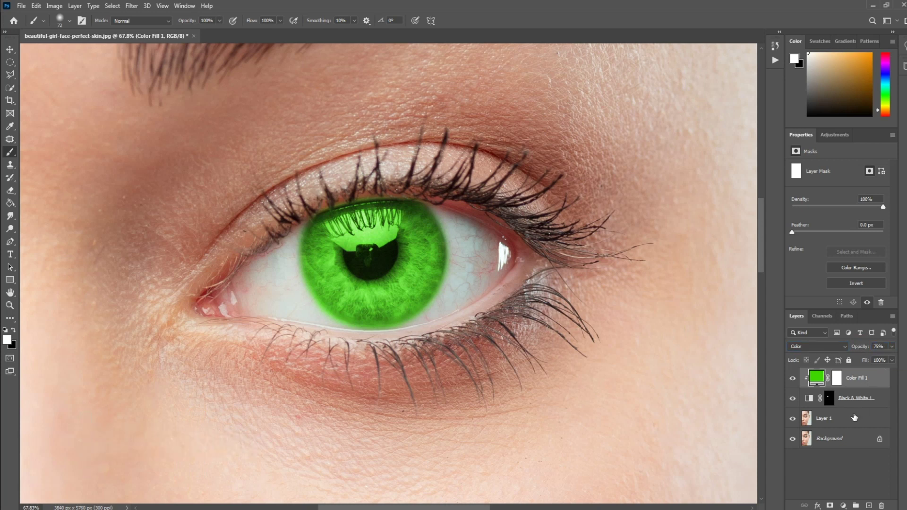
scroll(364, 239, "down", 2)
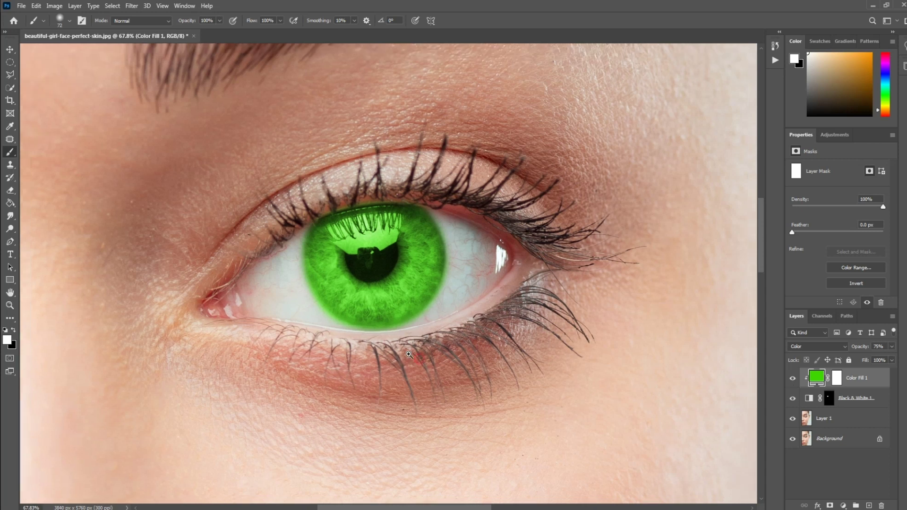
scroll(359, 243, "down", 3)
scroll(355, 248, "down", 1)
scroll(352, 252, "down", 1)
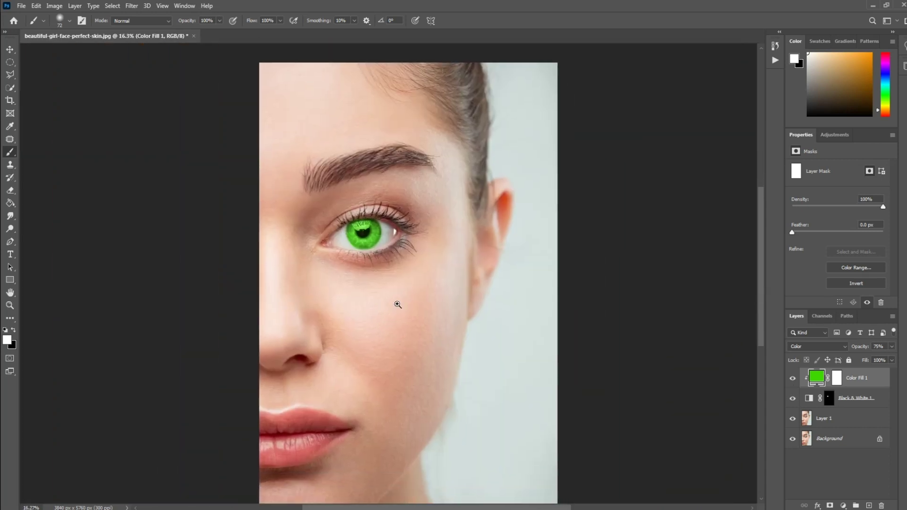
scroll(391, 293, "down", 1)
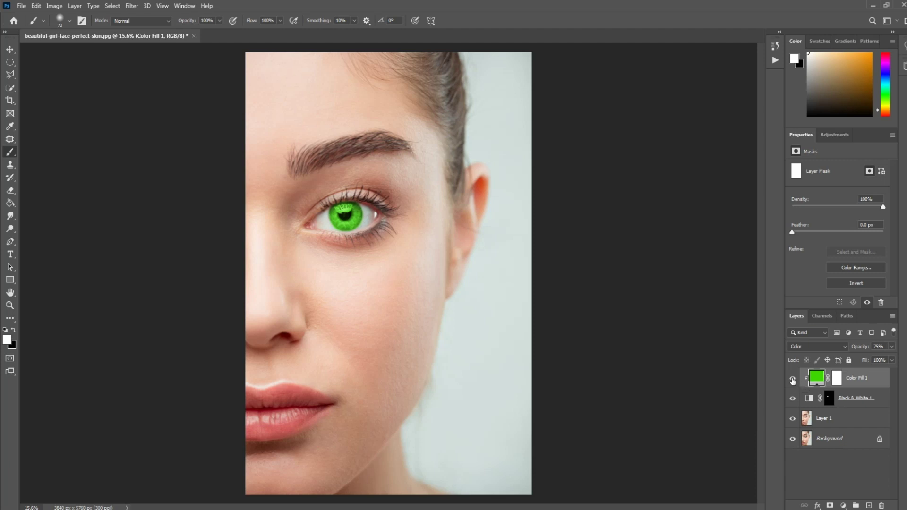
- Hide Color Fill 1 and add a cyan #00d0fd Solid Color fill layer
left_click(793, 379)
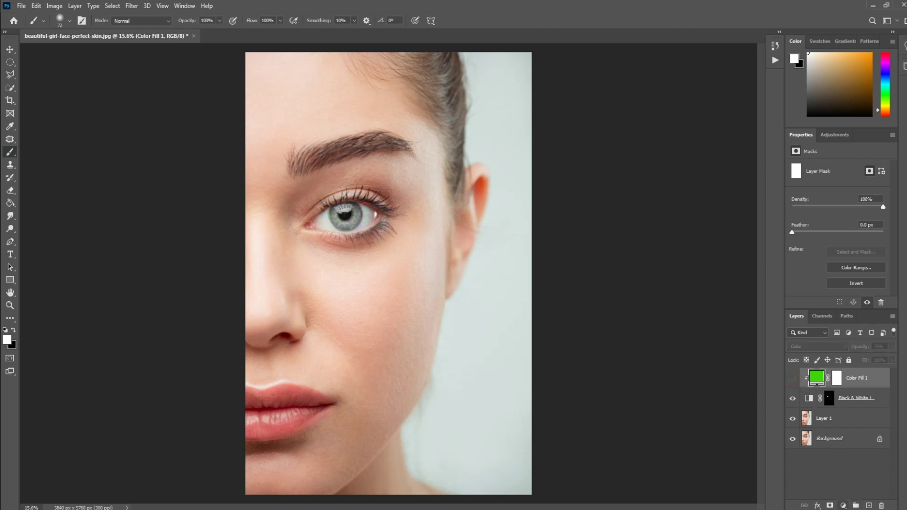
left_click(844, 506)
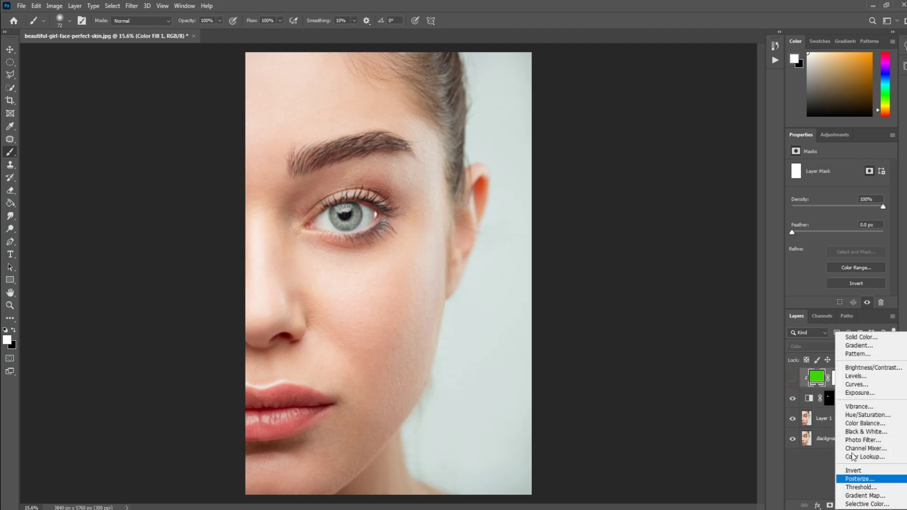
left_click(862, 337)
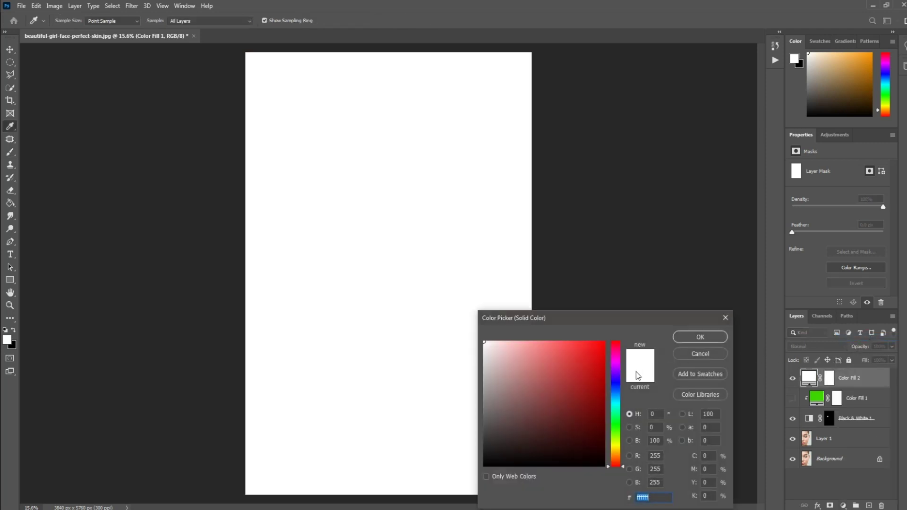
left_click(616, 398)
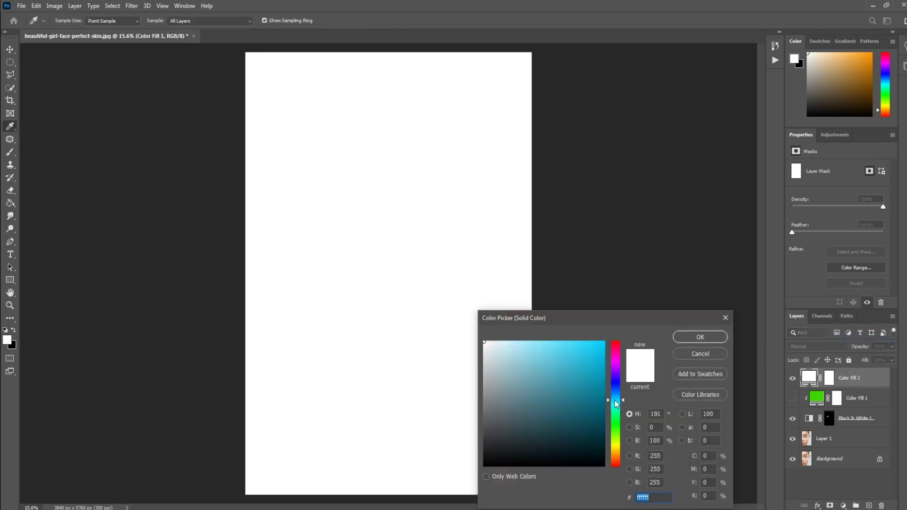
left_click_drag(587, 390, 626, 347)
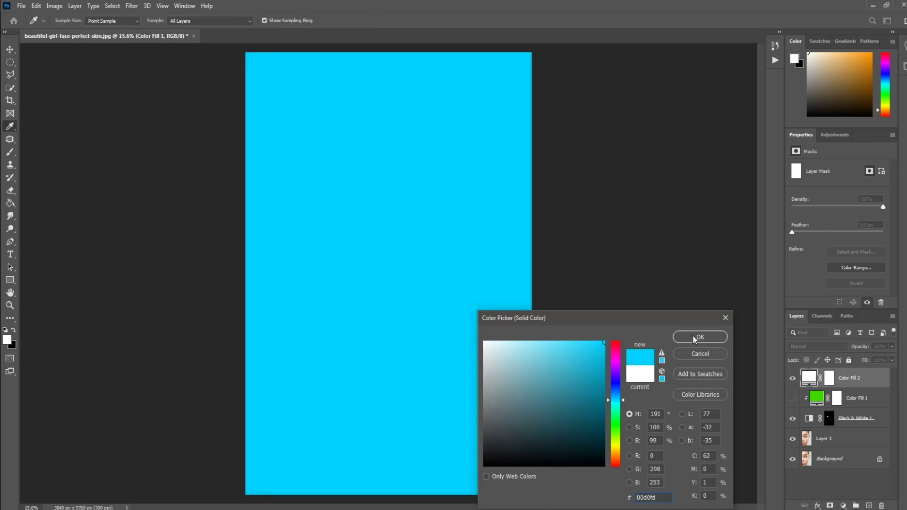
left_click(699, 336)
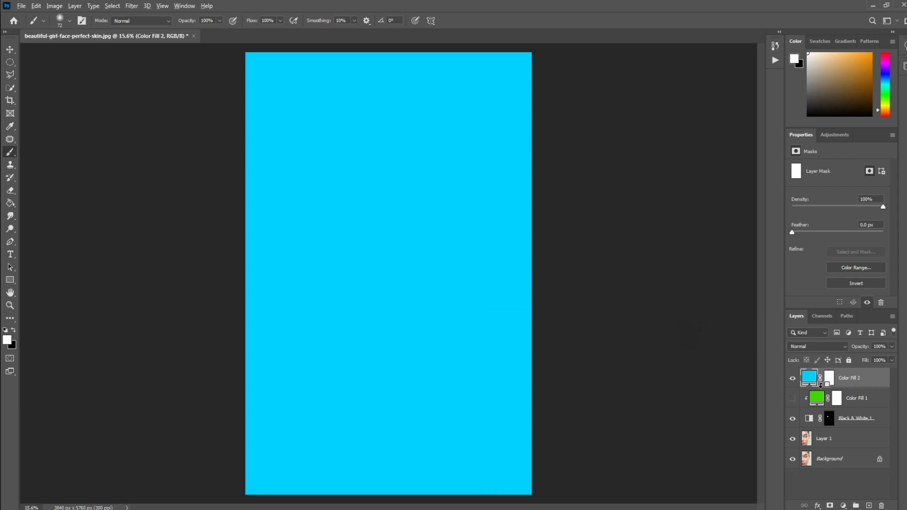
- Clip the cyan Color Fill 2 to the layer below in Color blend mode
left_click(821, 387, "alt")
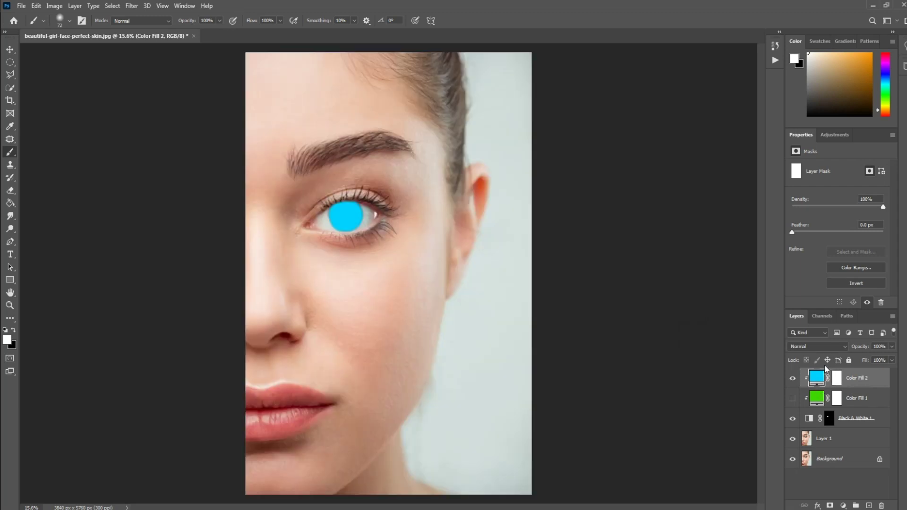
left_click(830, 347)
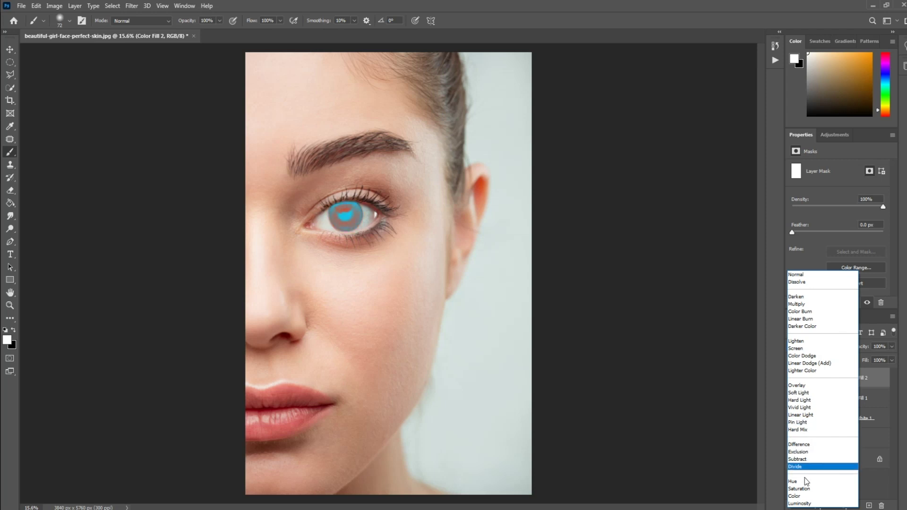
left_click(802, 496)
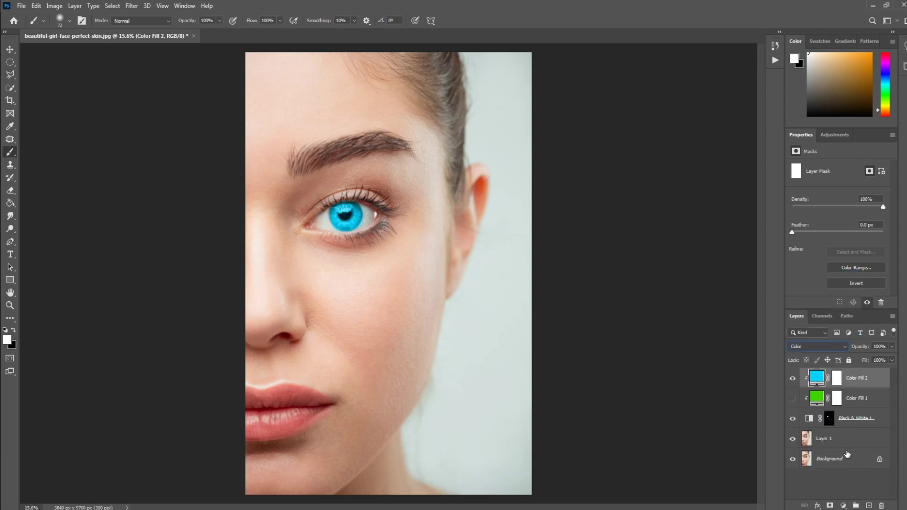
- Hide Color Fill 2 and add a purple #9600ff Solid Color fill layer
left_click(793, 378)
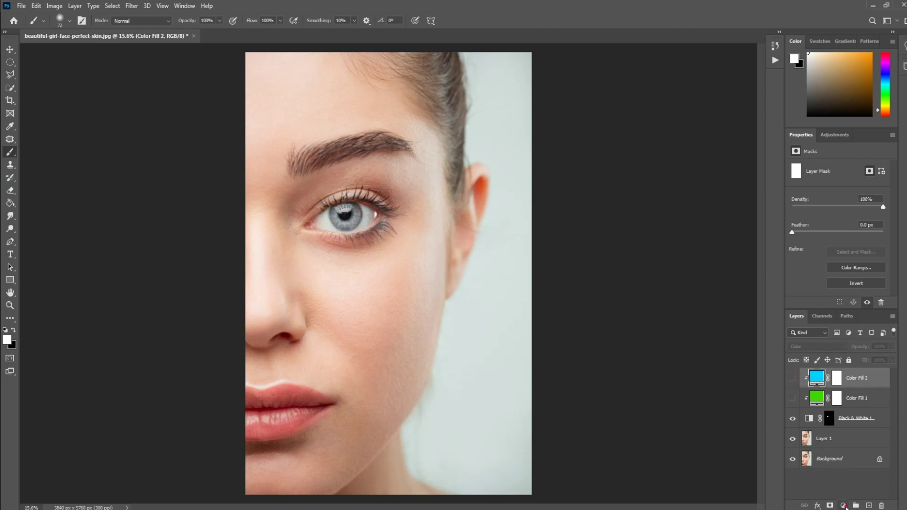
left_click(844, 505)
left_click(863, 333)
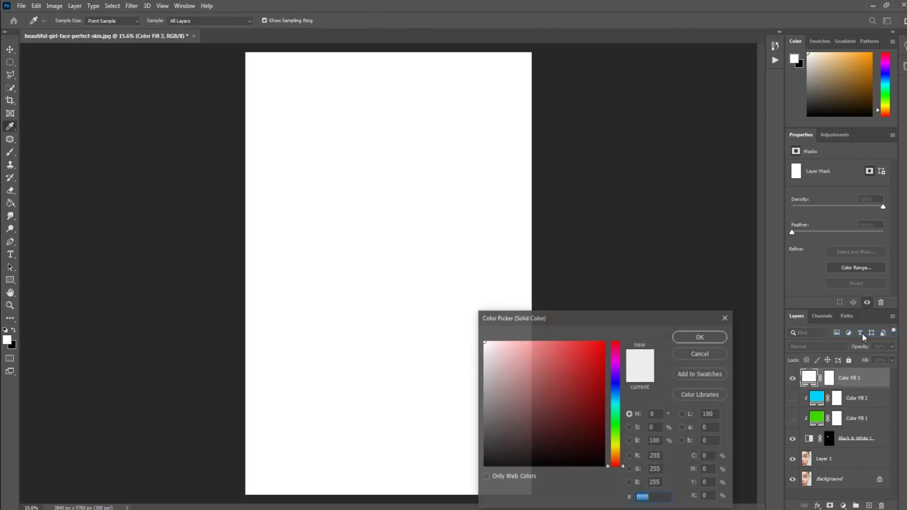
mouse_move(618, 403)
left_mouse_down()
mouse_move(622, 374)
mouse_move(605, 341)
left_mouse_up()
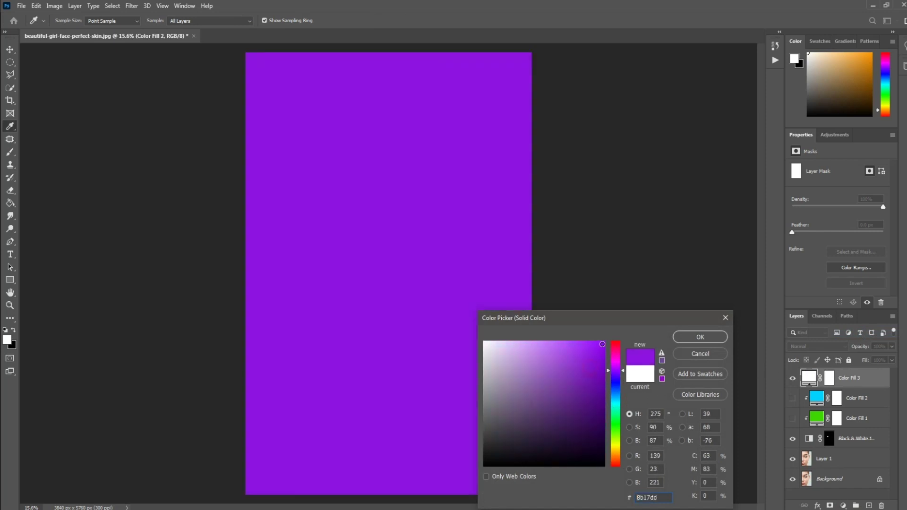
left_click(700, 338)
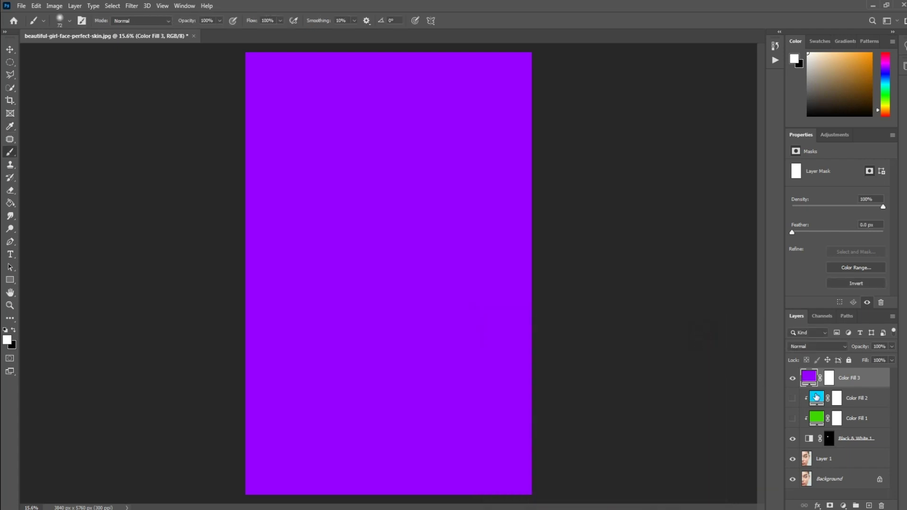
- Clip the purple Color Fill 3 to the layer below in Color blend mode
left_click(828, 386, "alt")
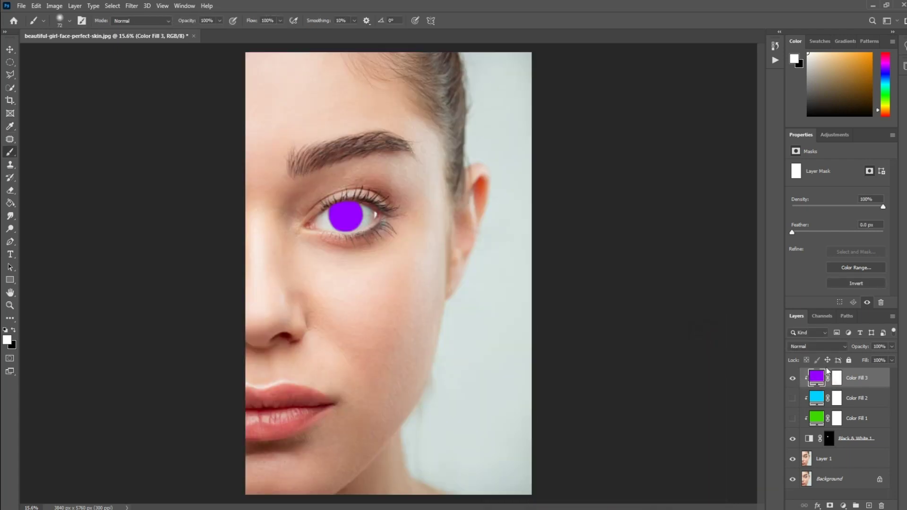
left_click(826, 351)
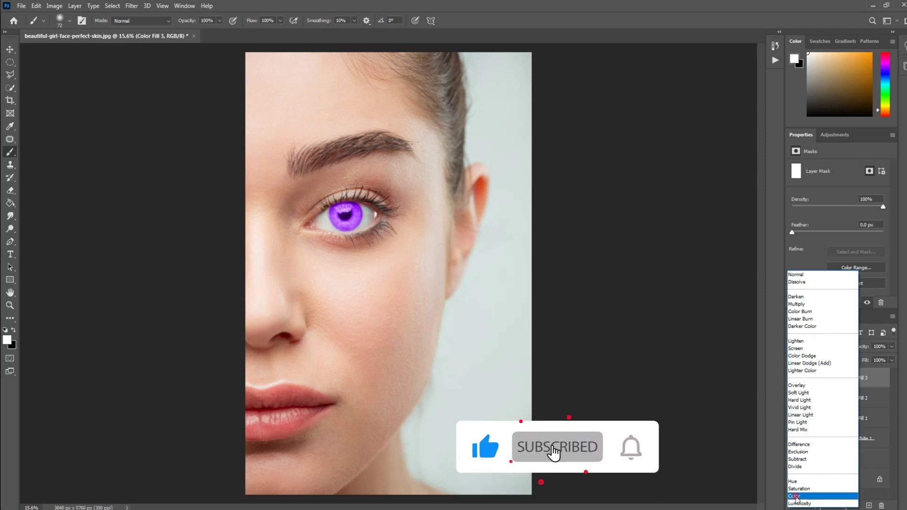
left_click(797, 497)
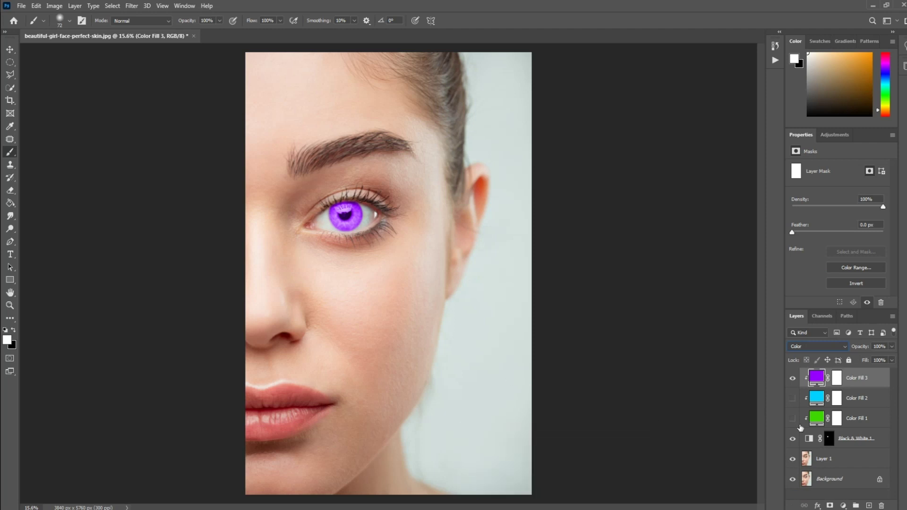
- Set the purple Color Fill 3 to 50% opacity
left_click_drag(862, 347, 847, 348)
left_click(886, 346)
type("50")
key("Return")
- Toggle the tint layers' visibility and set the green Color Fill 1 to 50% opacity
left_click(793, 378)
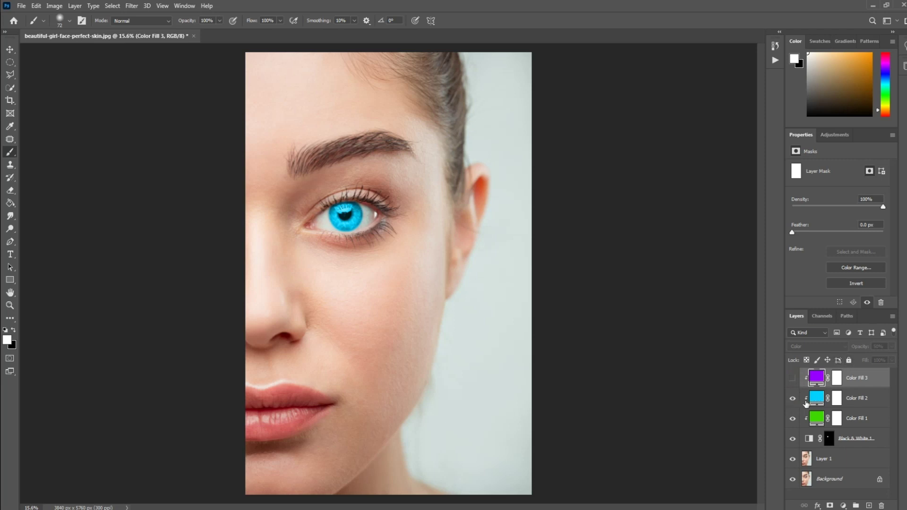
left_click(793, 419)
left_click(818, 400)
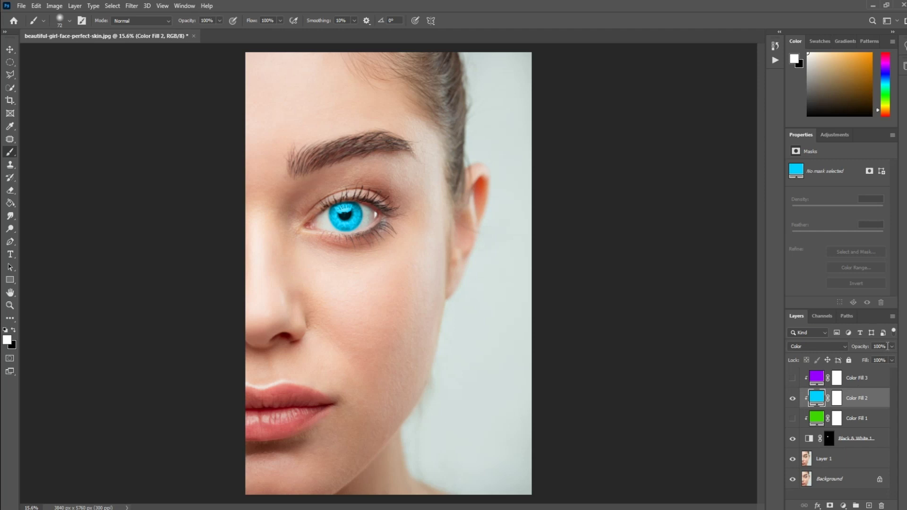
left_click(888, 346)
left_click(795, 398)
left_click(793, 418)
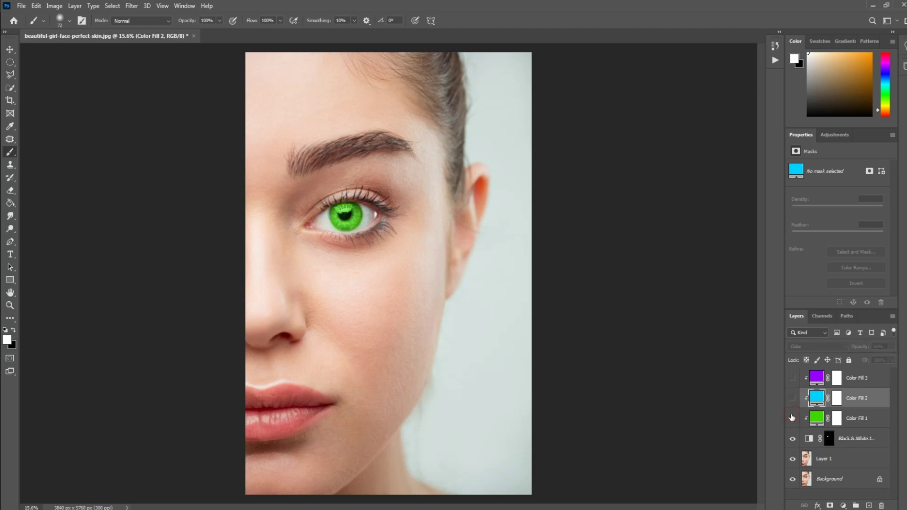
left_click(822, 419)
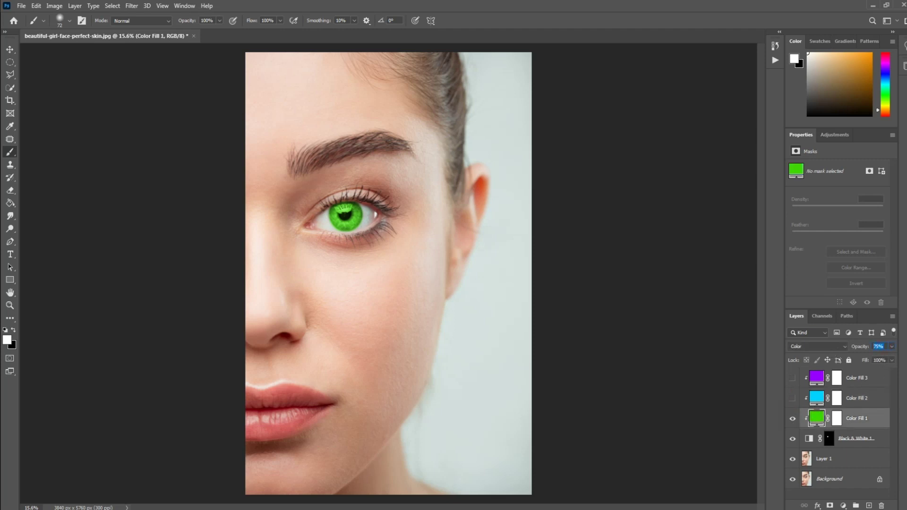
type("50")
left_click(793, 399)
- Toggle the Color Fill visibility so the iris shows cyan-blue instead of green
left_click(793, 418)
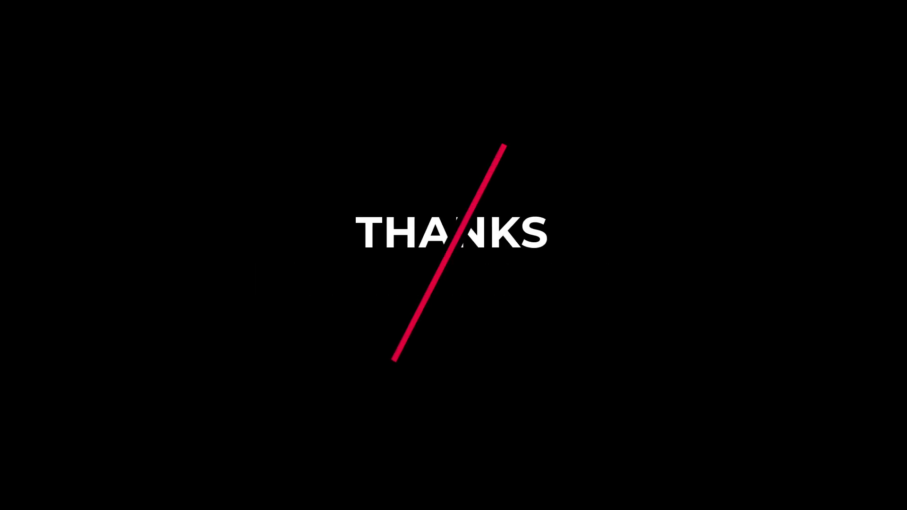